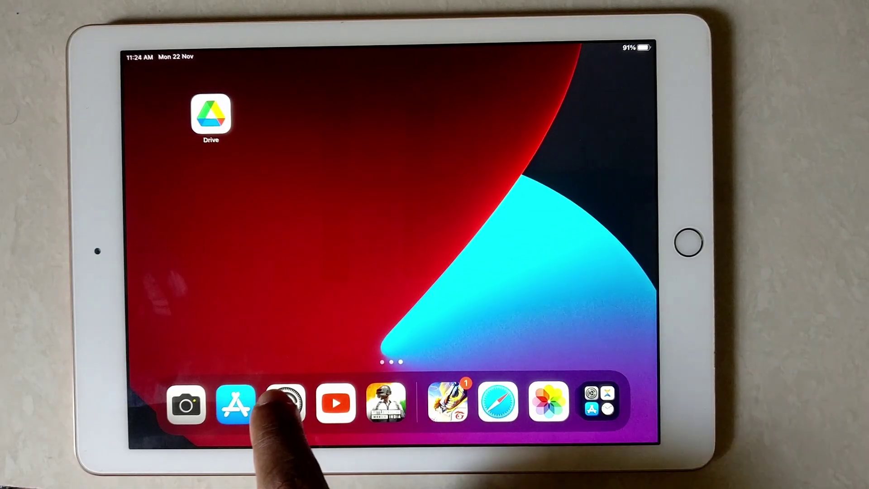
# Open Settings' About page showing the iPadOS 15.1 iPad's 32 GB capacity and 4.85 GB free
pyautogui.click(285, 402)
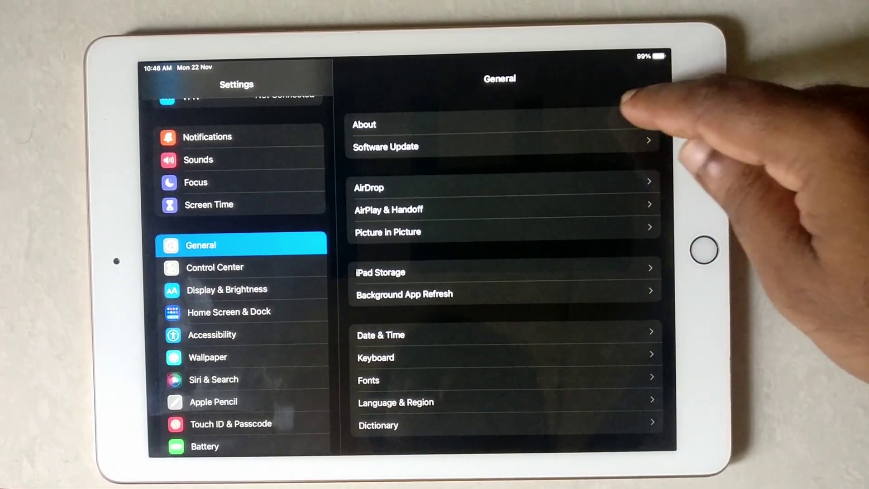
pyautogui.click(611, 114)
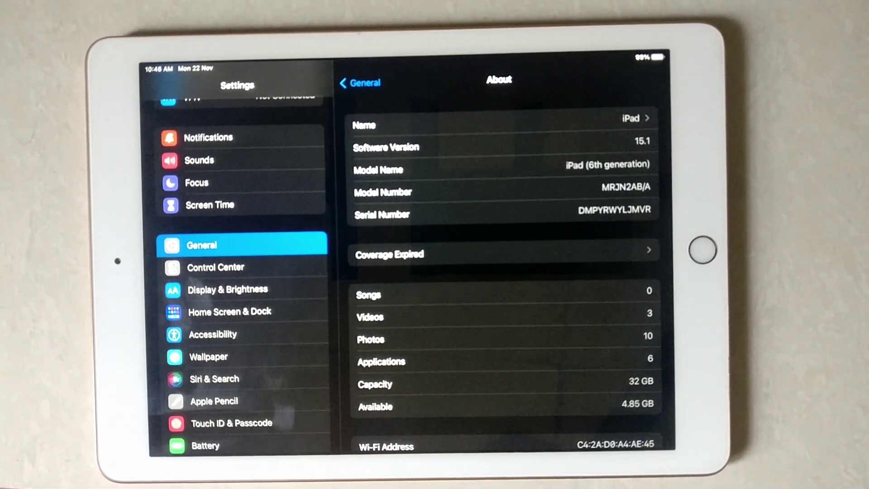
pyautogui.scroll(-2, 651, 366)
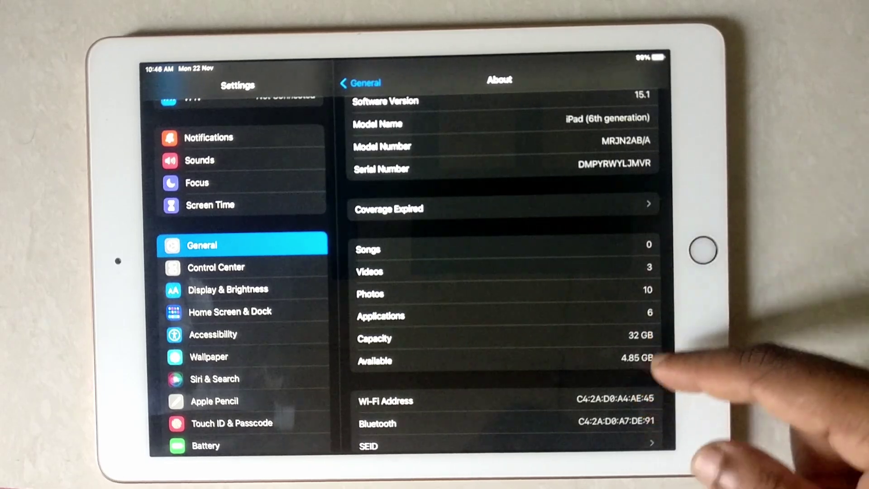
pyautogui.scroll(-2, 645, 309)
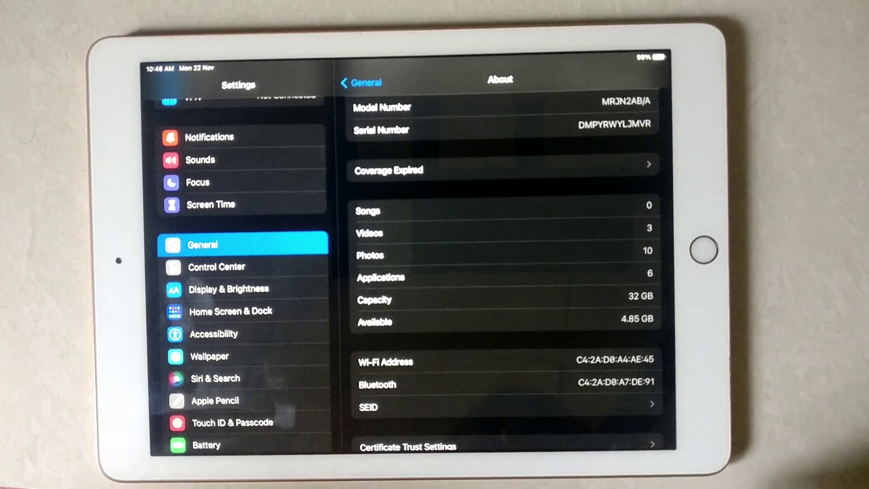
pyautogui.scroll(-1, 639, 299)
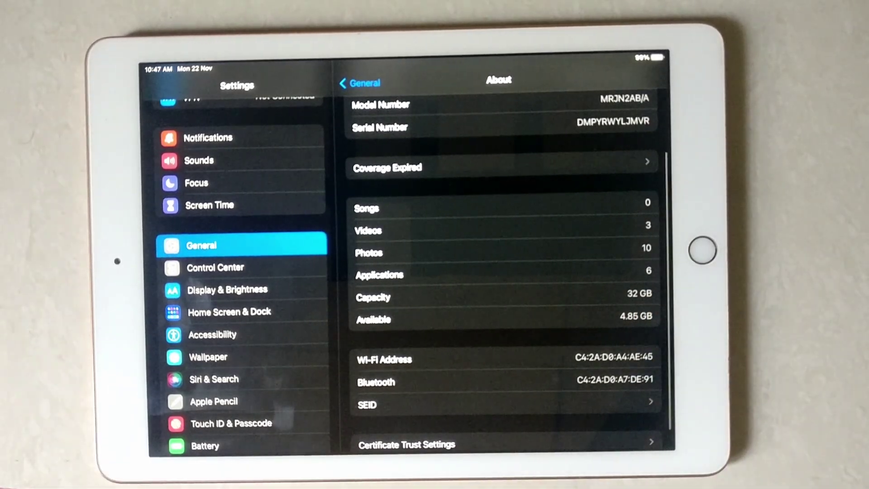